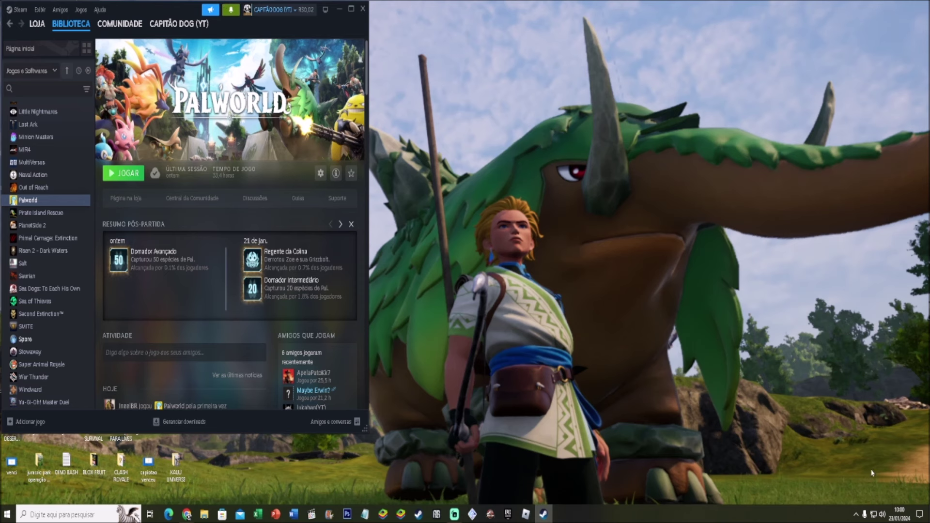
Step: Open the network and internet settings, view the "Redefinição da rede" option among the advanced network settings, and close the window
right_click(873, 515)
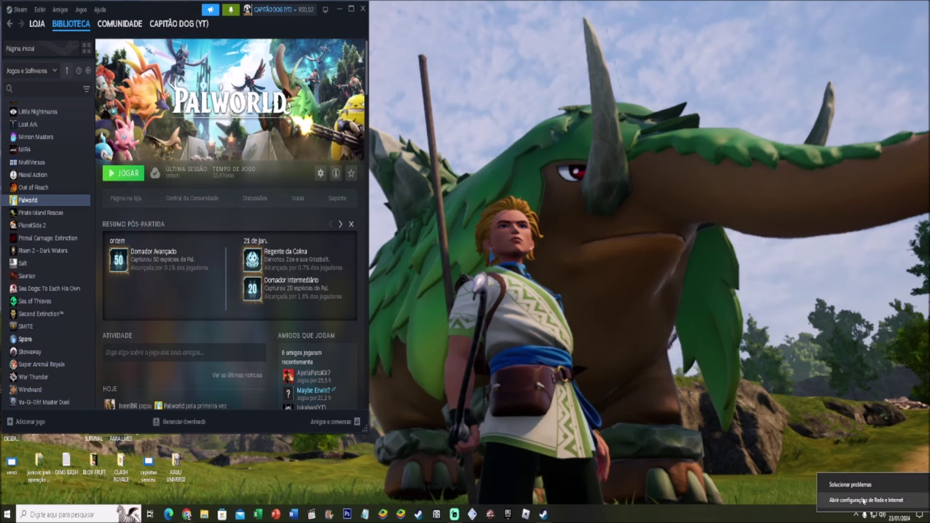
left_click(864, 504)
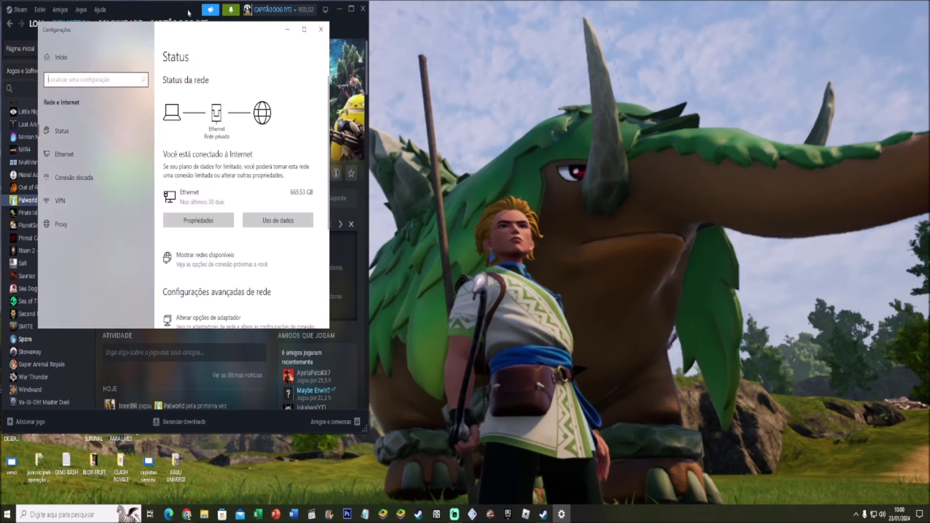
left_click_drag(580, 82, 611, 82)
scroll(668, 342, "down", 5)
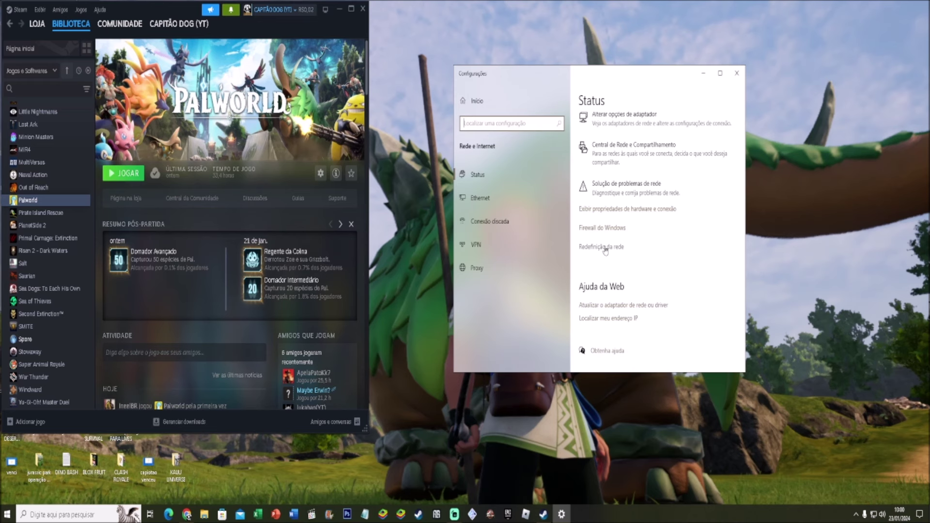
left_click(736, 74)
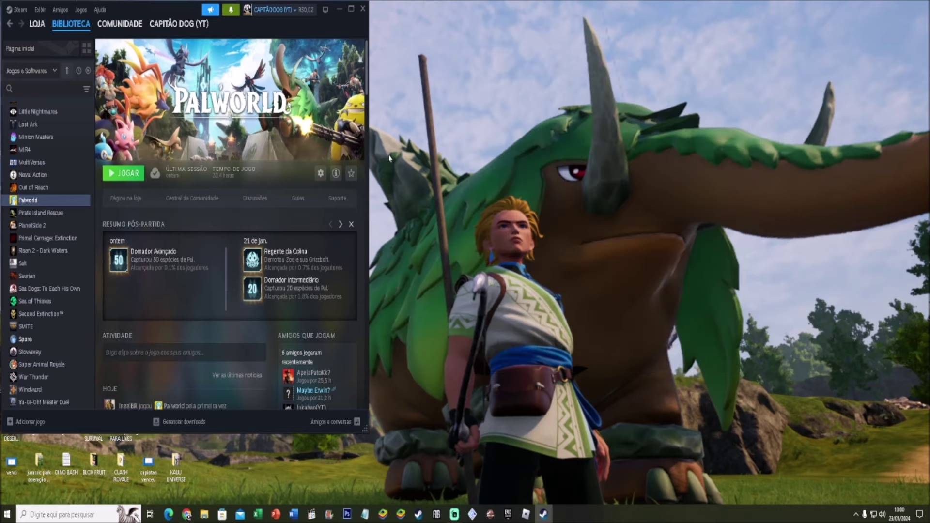
Step: Review the Downloads section of Steam's settings, and close the settings and minimise Steam
left_click_drag(176, 3, 471, 28)
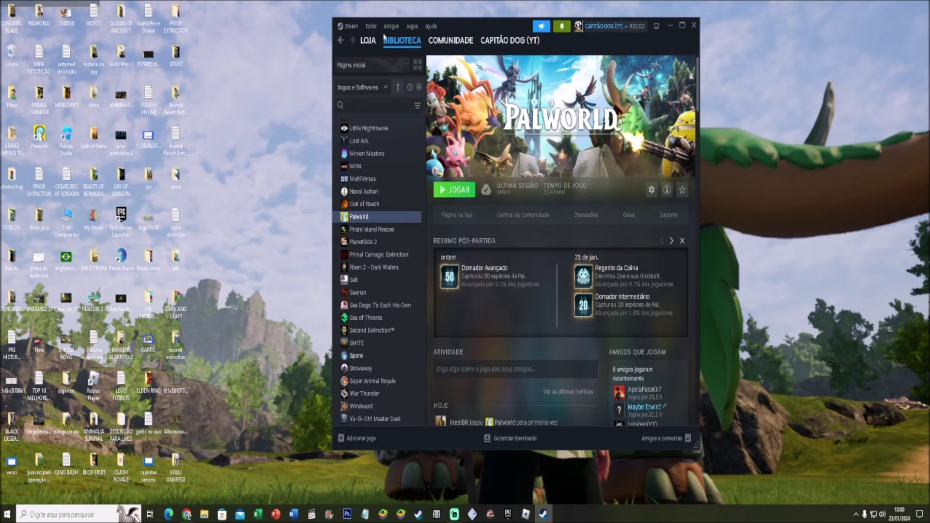
left_click(351, 29)
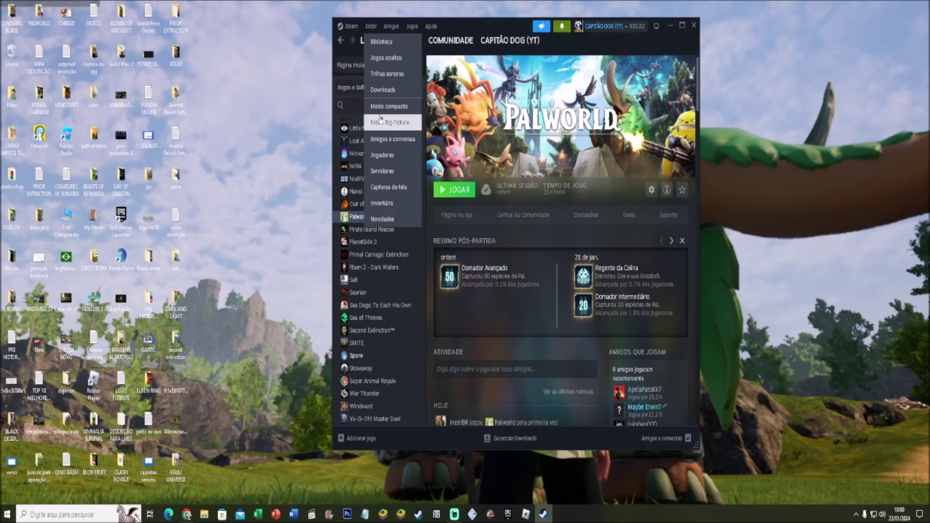
left_click(359, 123)
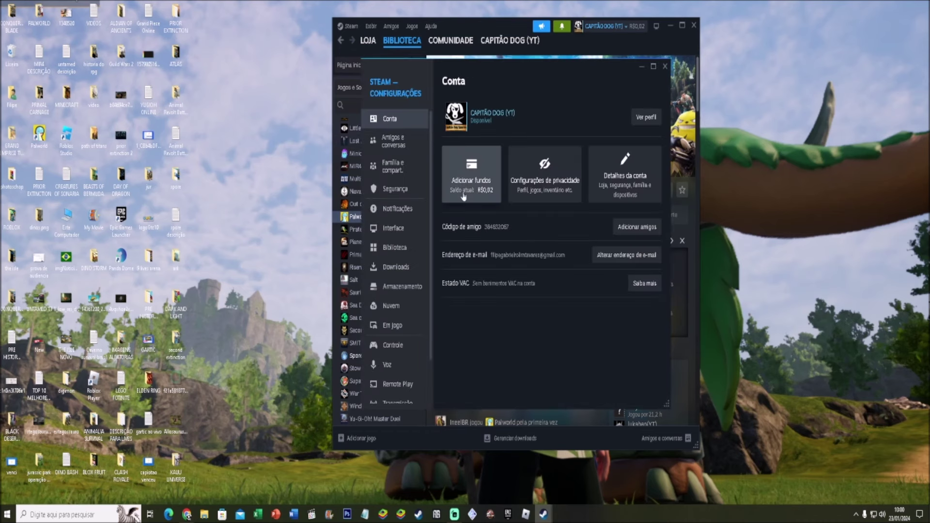
left_click(405, 274)
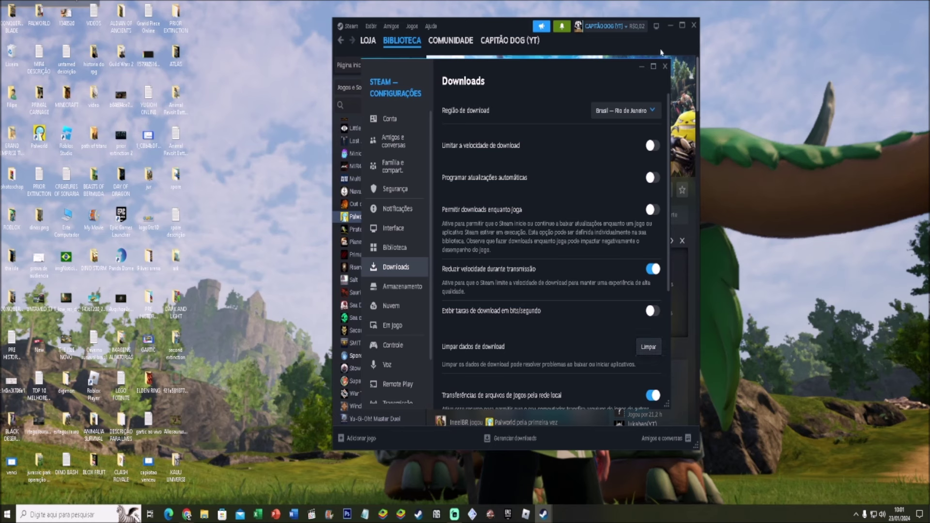
left_click(665, 67)
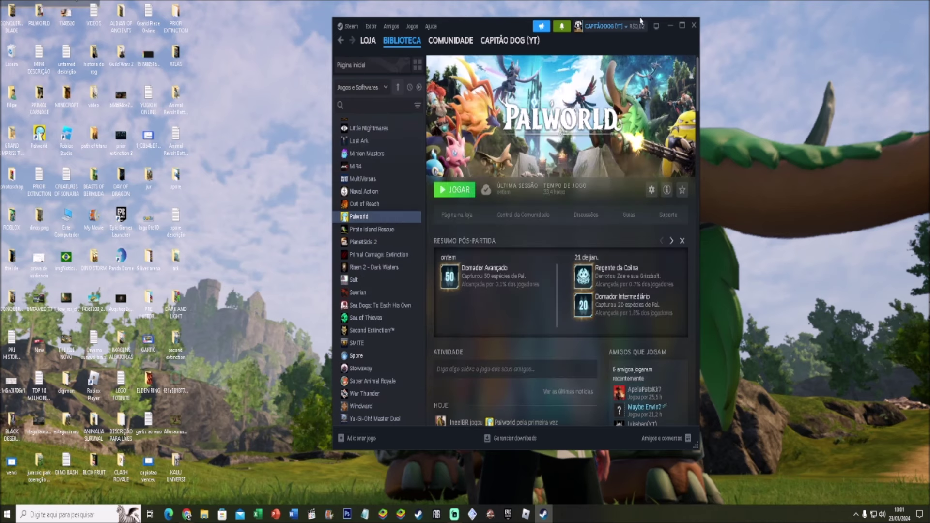
left_click(670, 26)
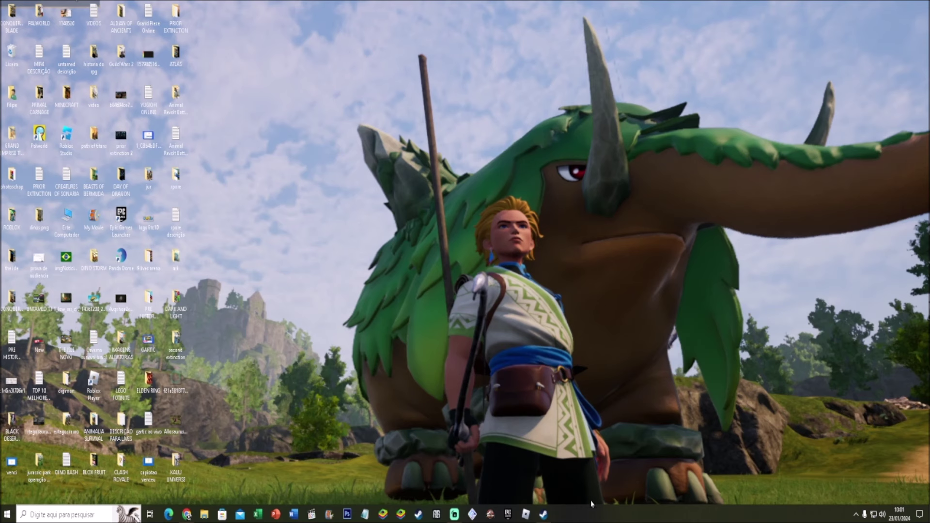
Step: Open the Windows Services console from the services list in Task Manager
right_click(602, 519)
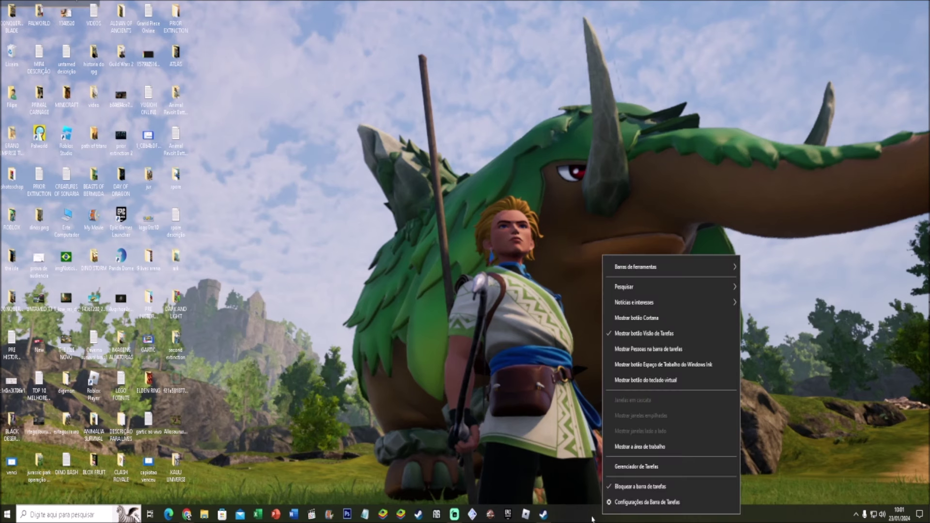
left_click(639, 472)
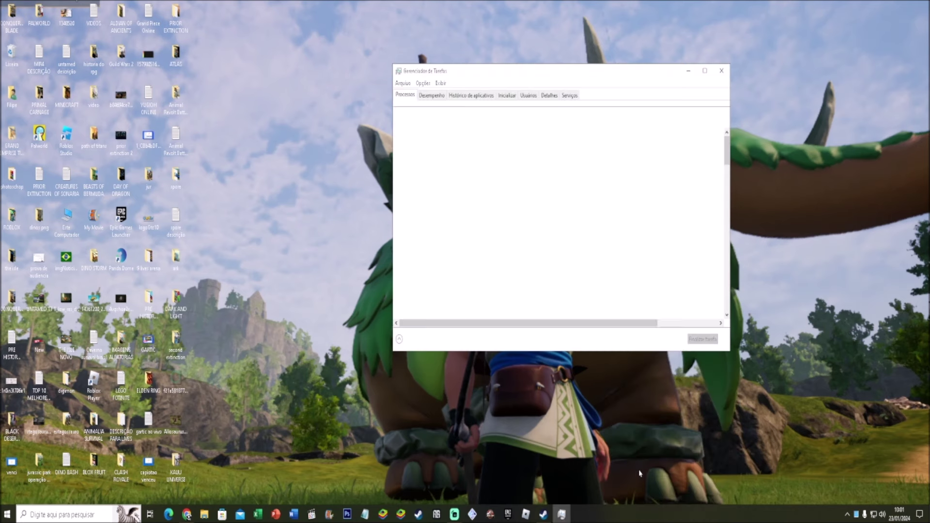
left_click(571, 97)
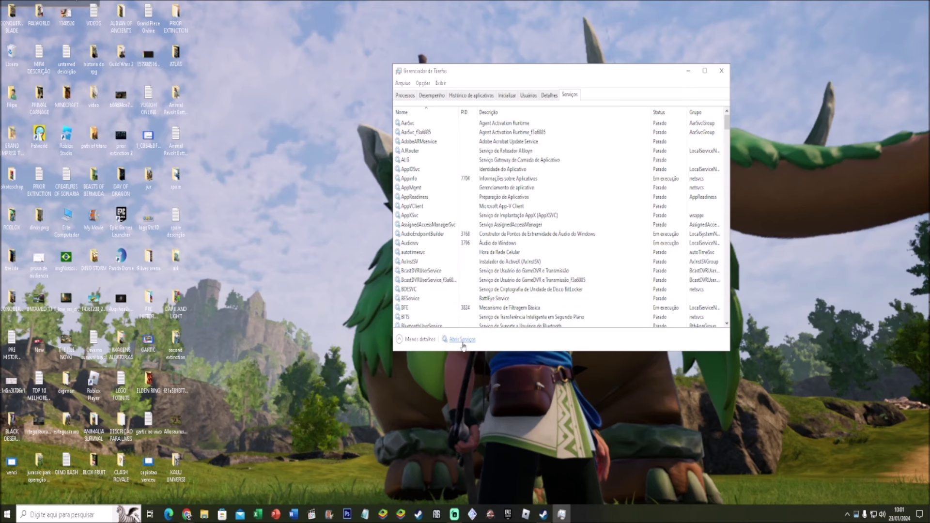
left_click(462, 339)
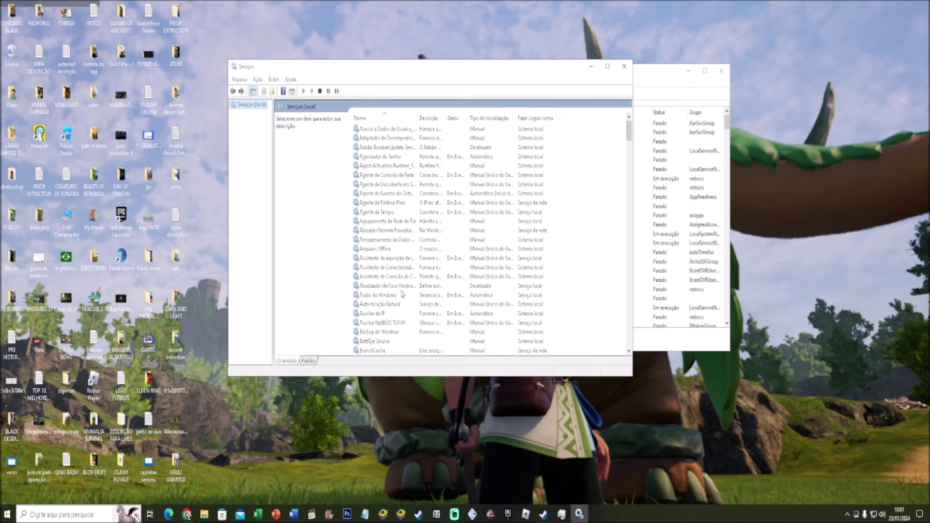
Step: Find the Windows Search service, review its startup type in its properties, and accept the dialog
left_click(392, 258)
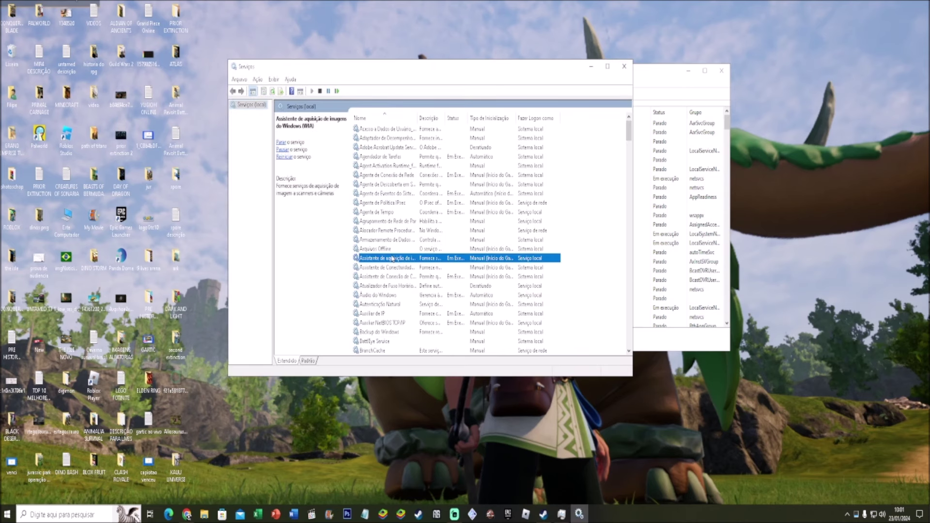
key("w")
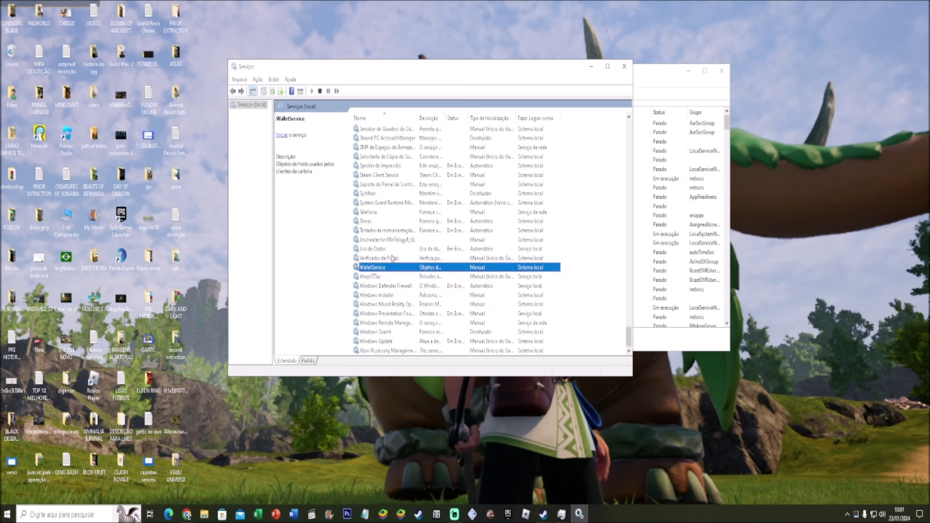
left_click(389, 333)
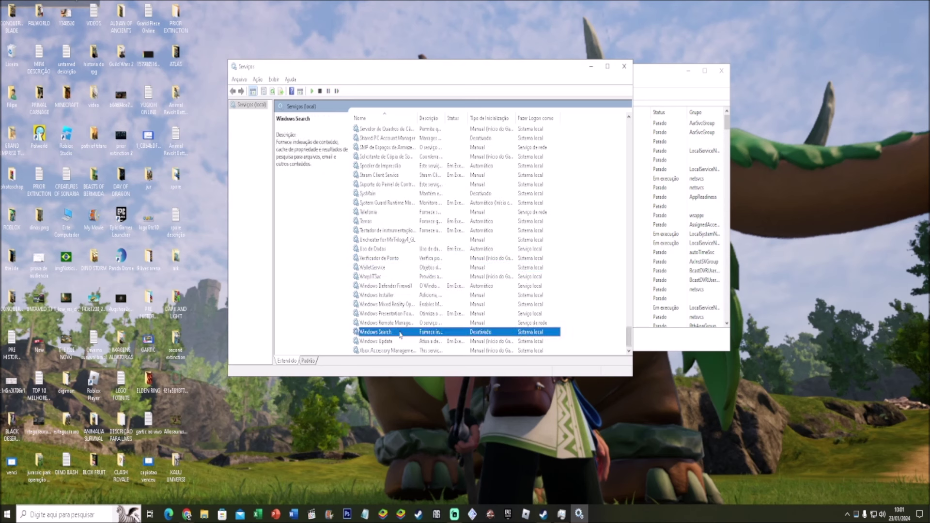
double_click(400, 333)
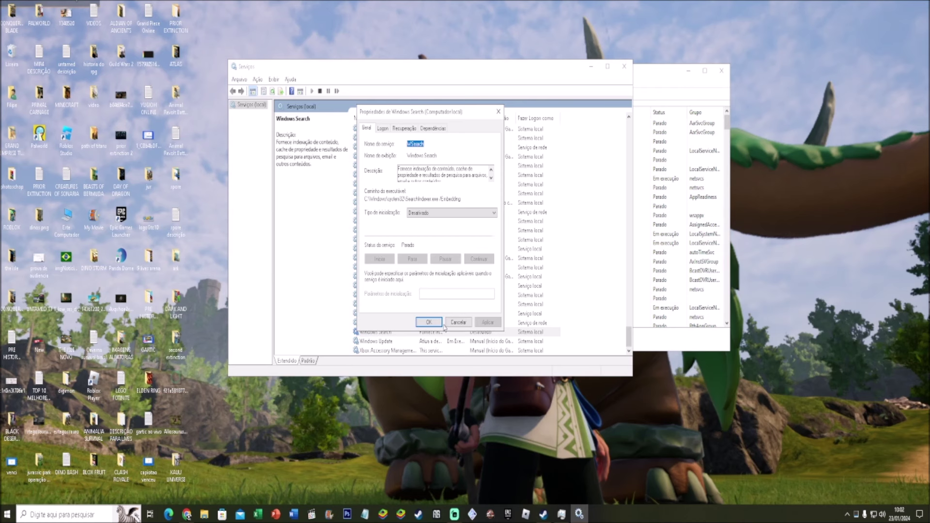
left_click(428, 322)
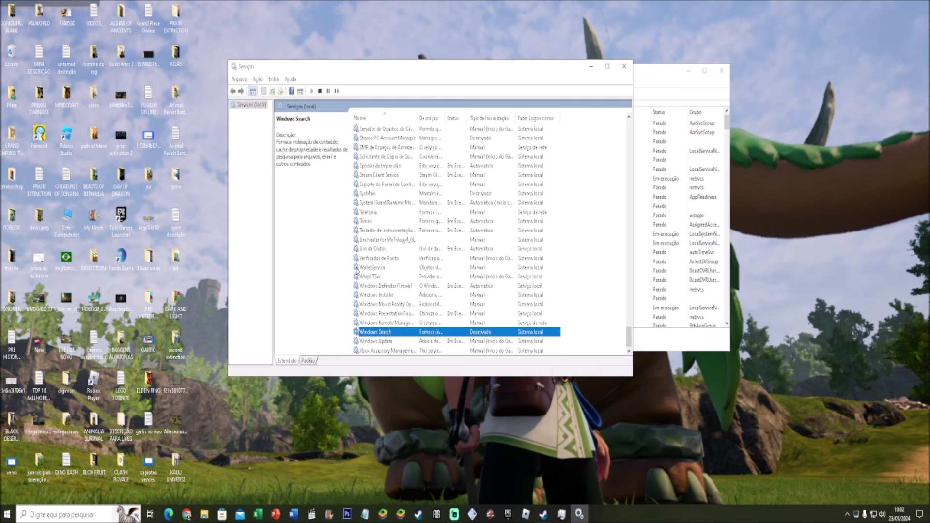
Step: Review the startup type options in the SysMain service's properties, and close the Services console and Task Manager
double_click(374, 194)
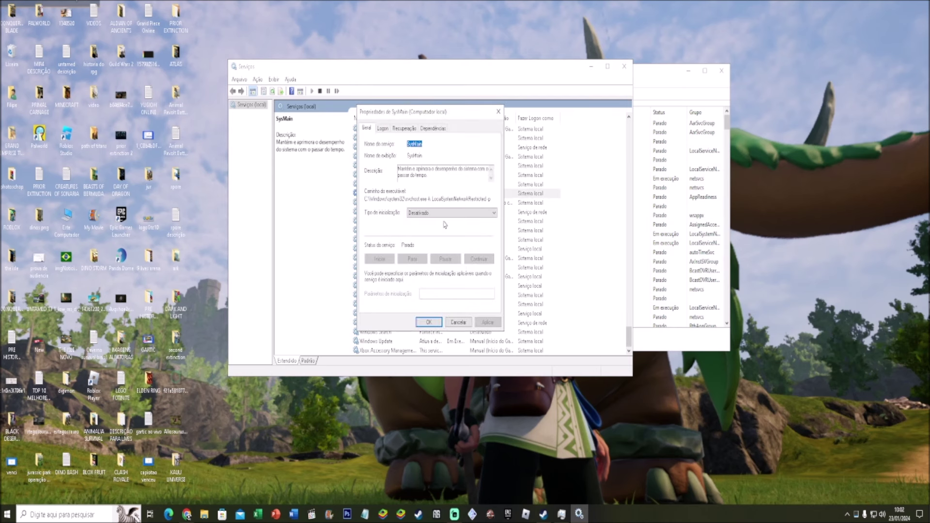
left_click(447, 214)
left_click(440, 236)
left_click(498, 112)
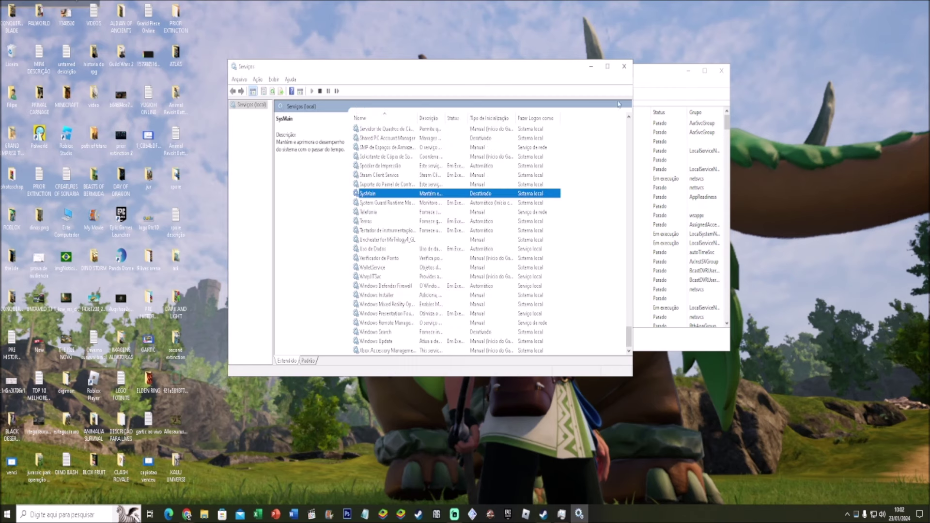
left_click(623, 66)
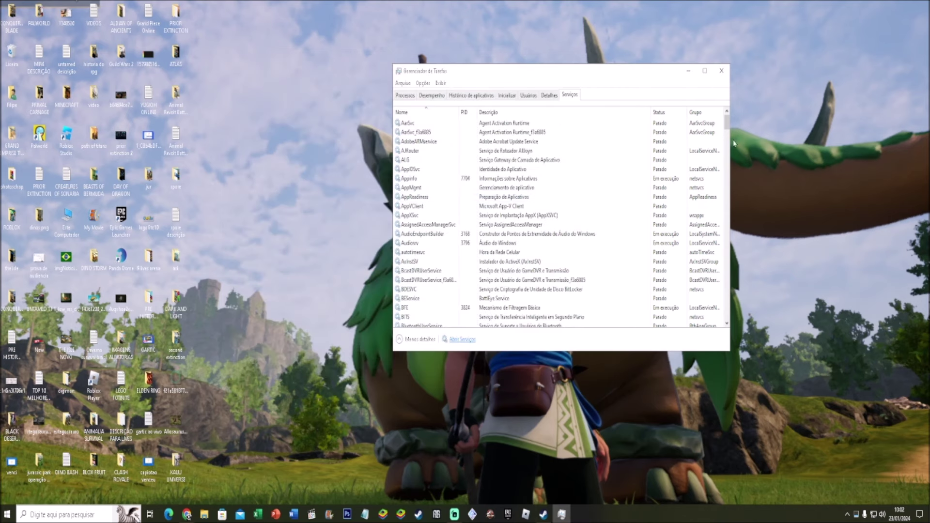
left_click(721, 71)
left_click(7, 513)
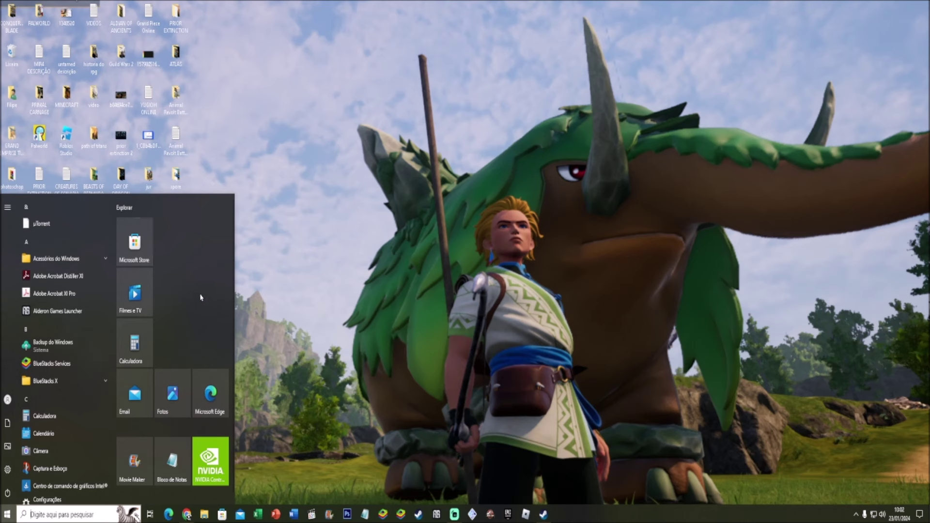
right_click(139, 310)
left_click(195, 266)
left_click(393, 341)
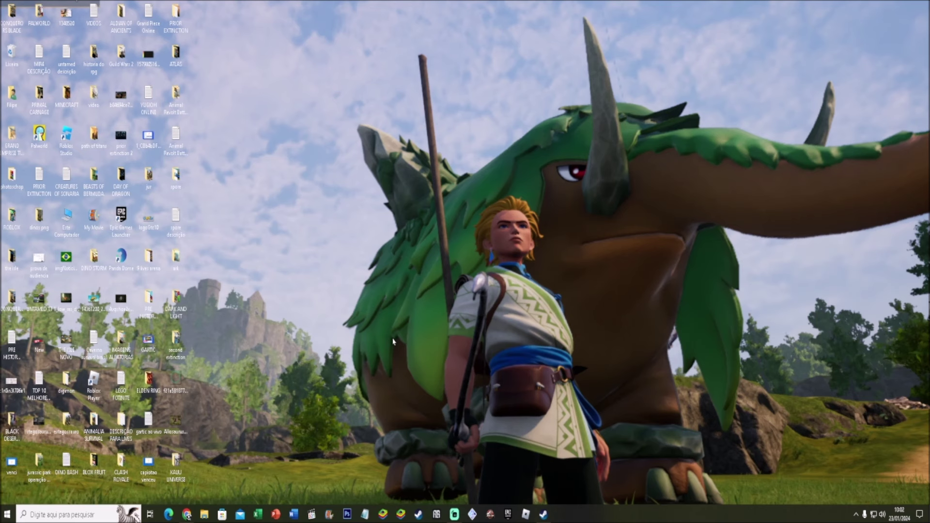
Step: Search Windows for "aplicativos", check whether background apps are allowed in the "Aplicativos em segundo plano" settings, and close them
key("super+s")
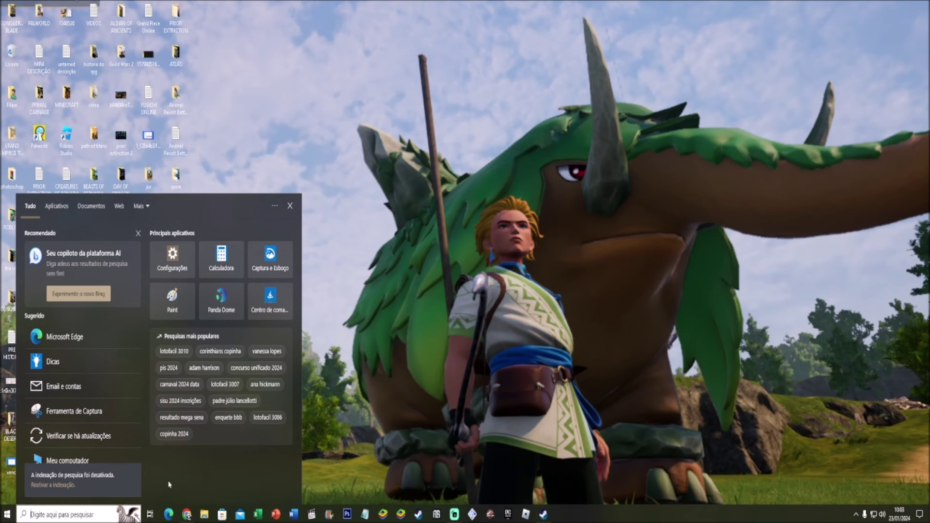
type("a")
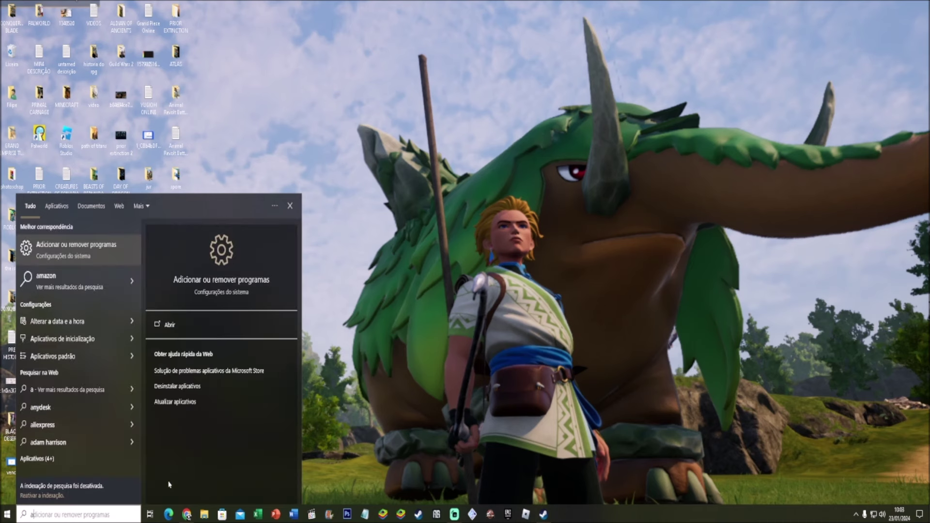
type("plia")
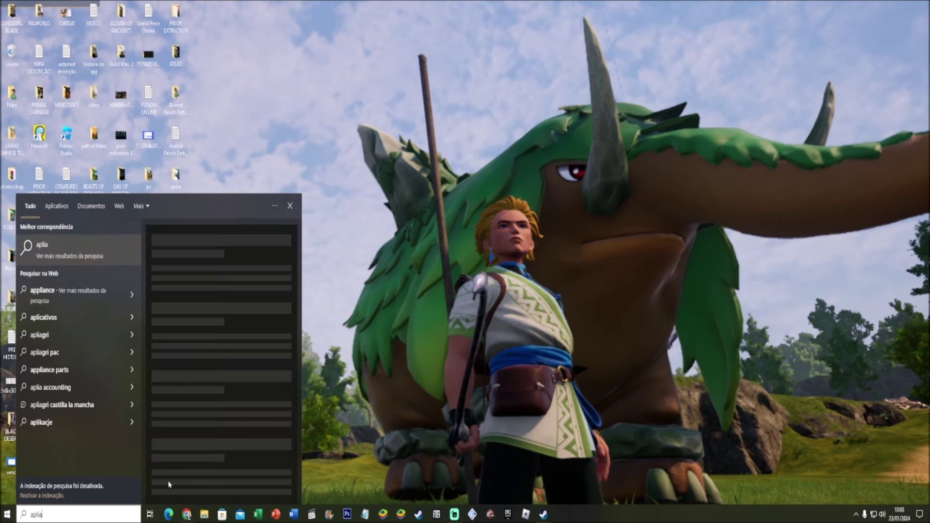
key("BackSpace")
type("cat")
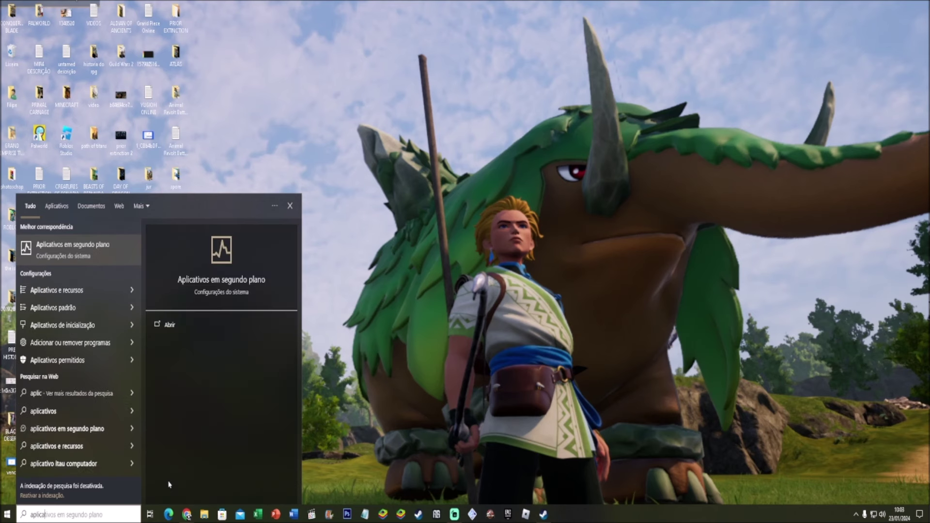
type("ivos")
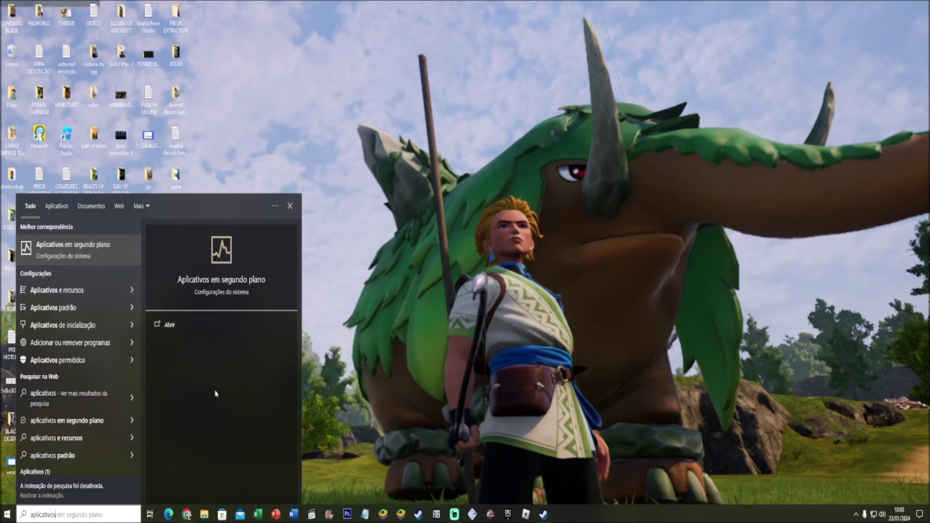
left_click(67, 254)
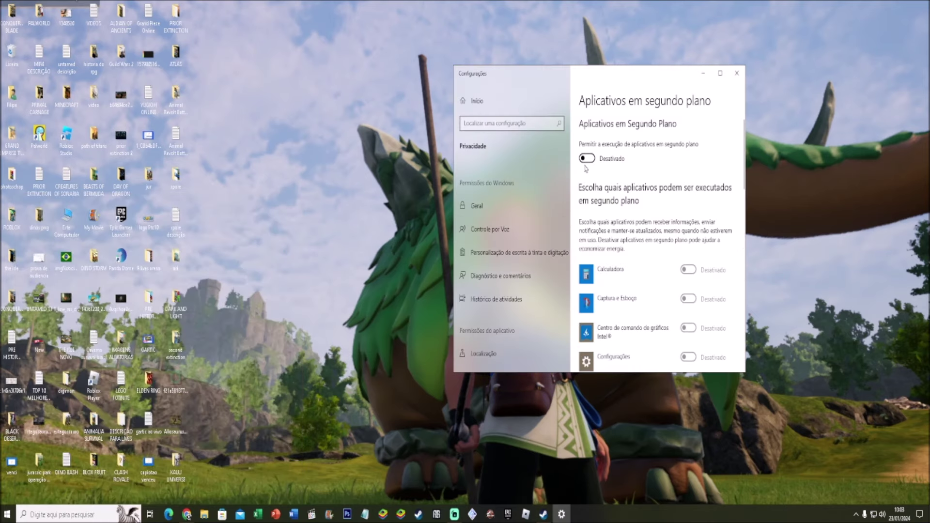
left_click(742, 77)
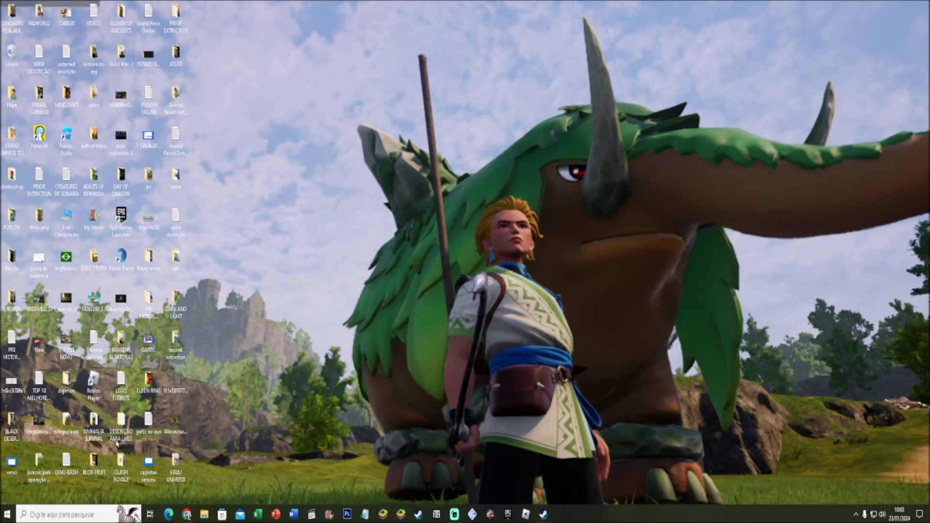
Step: Search Windows for "notifi", open the notifications and actions settings, and review the main notification switch and the list of senders
left_click(96, 514)
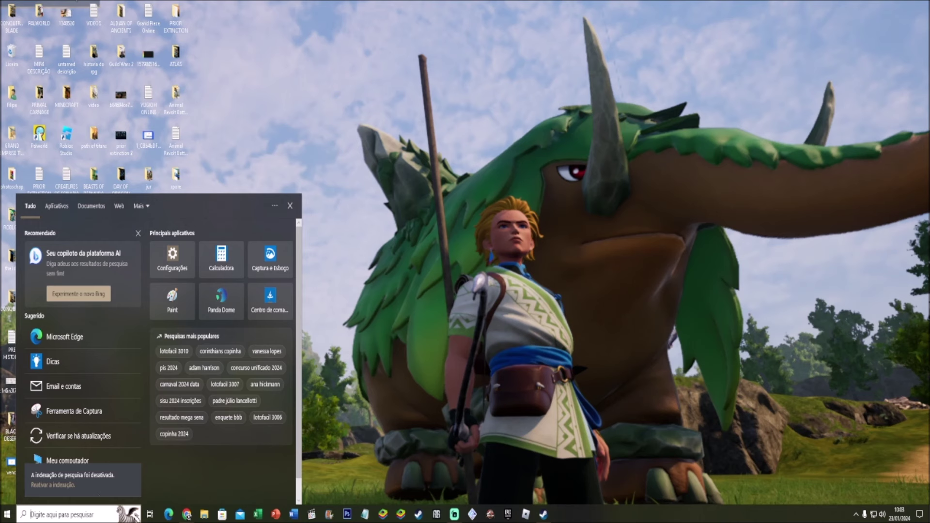
type("no")
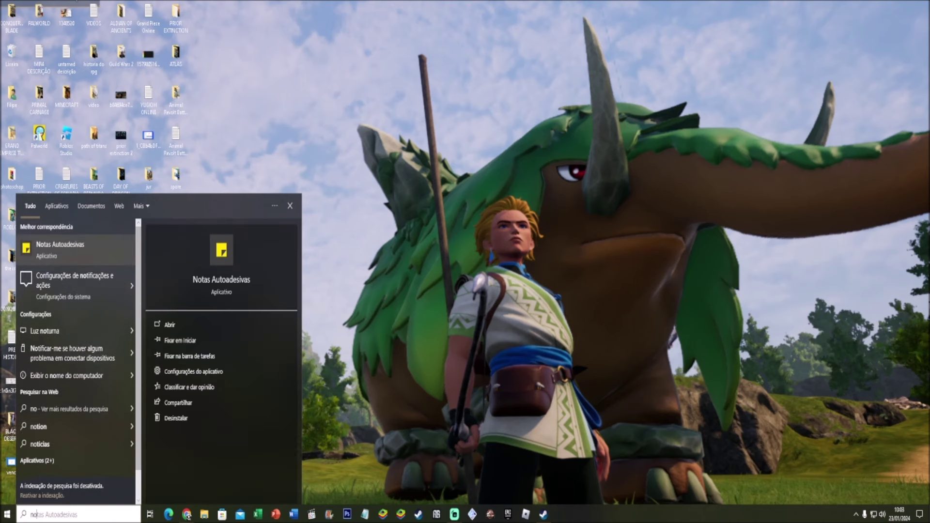
type("tifi")
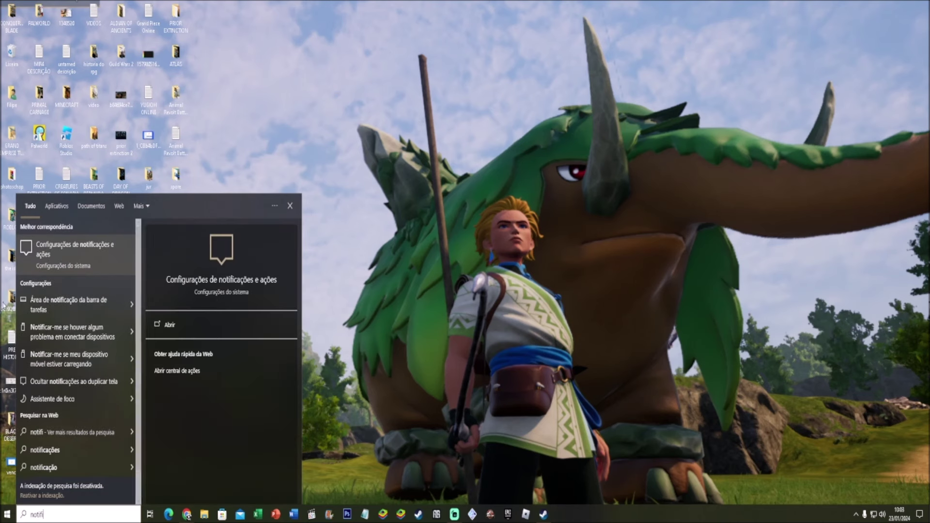
left_click(61, 255)
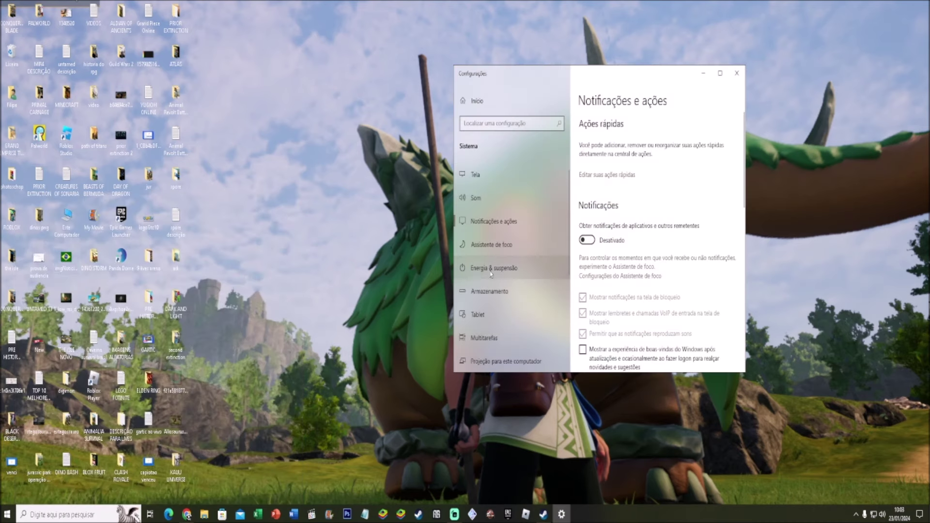
scroll(644, 279, "down", 3)
scroll(644, 282, "down", 10)
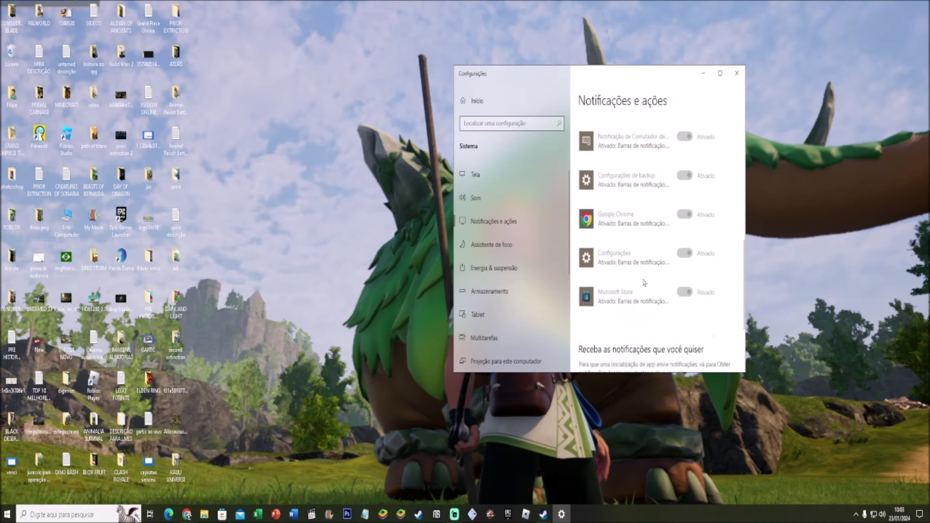
scroll(644, 282, "up", 5)
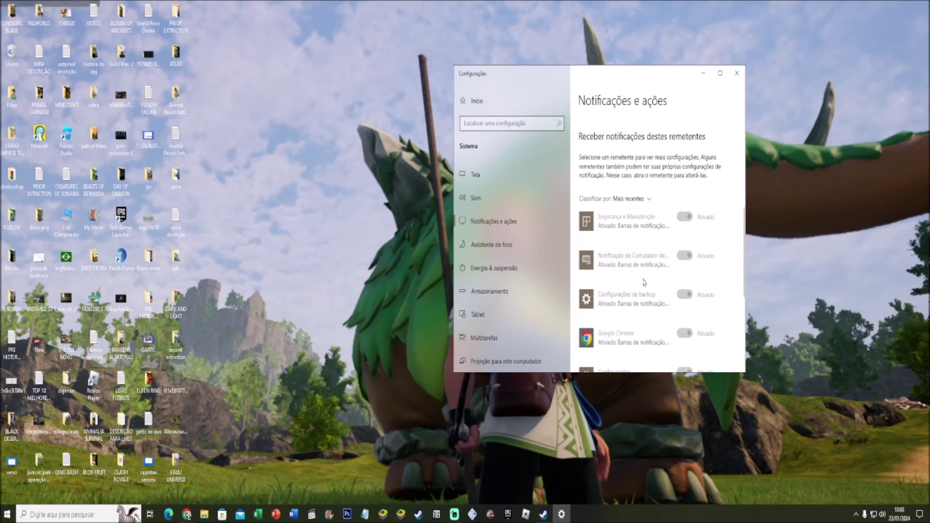